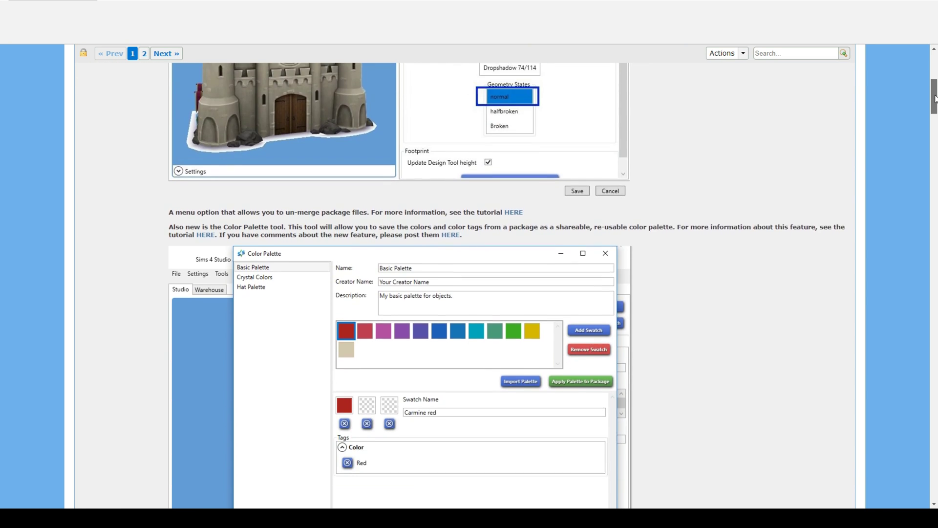
drag(935, 98, 934, 166)
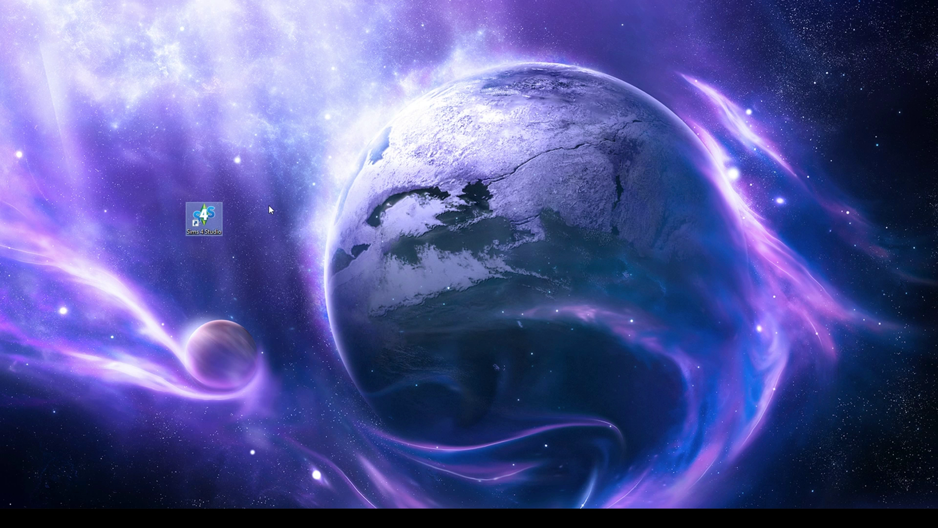
Step: Launch Sims 4 Studio and open the My CC custom-content browser
double_click(215, 214)
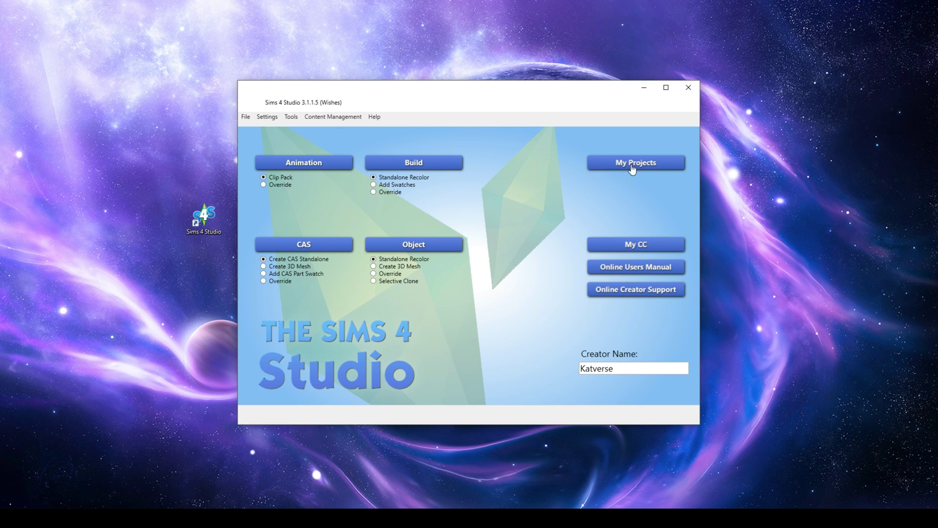
click(659, 248)
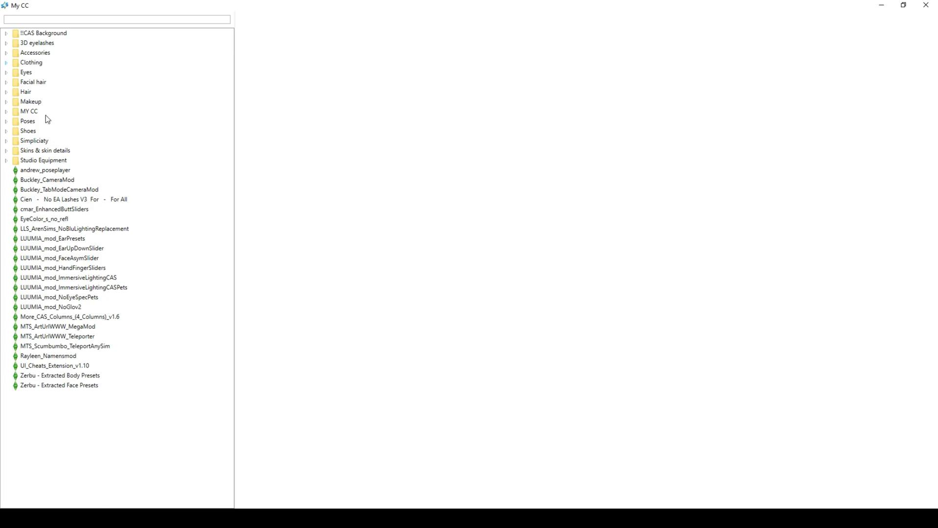
Step: Expand the Clothing folder to list its installed clothing packages
key(Right)
mouse_move(230, 46)
mouse_down()
mouse_move(234, 415)
mouse_move(230, 114)
mouse_up()
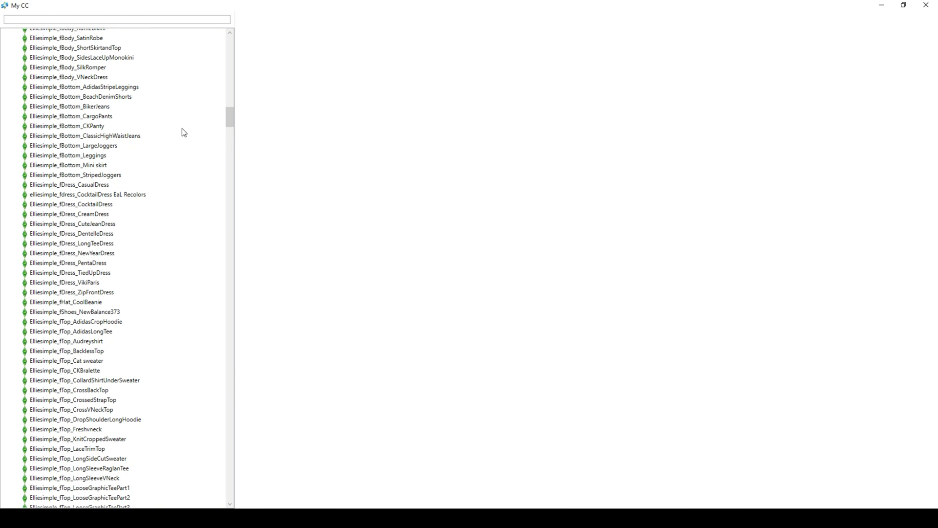
drag(232, 120, 229, 101)
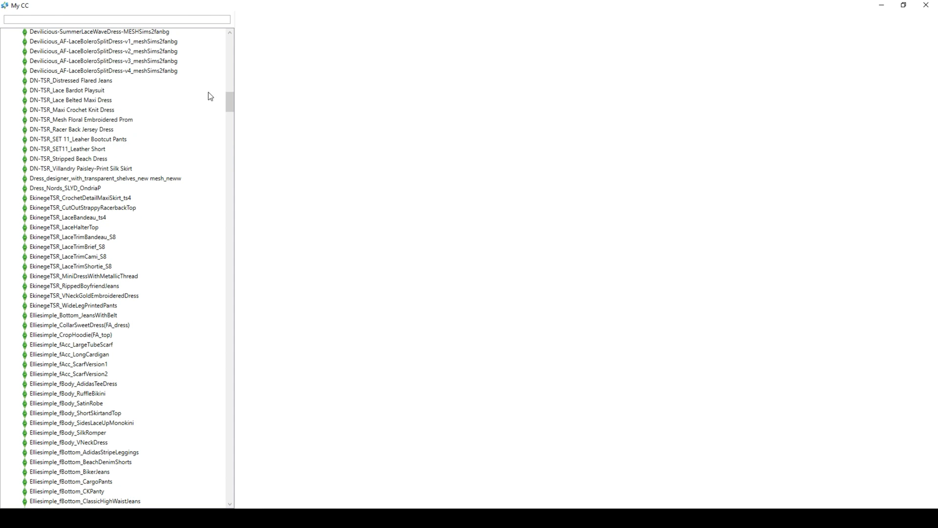
Step: Show the DN-TSR_Mesh Floral Embroidered Prom dress on the preview model
click(100, 120)
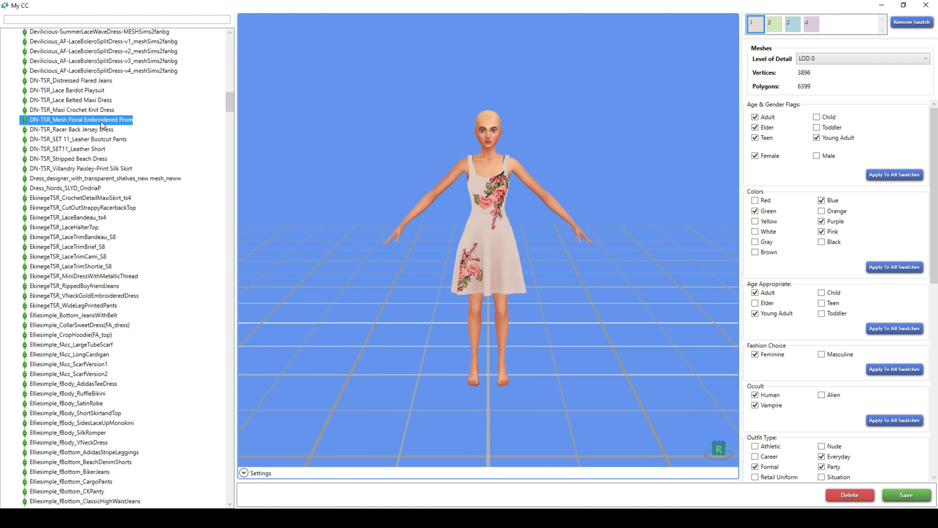
drag(232, 101, 234, 140)
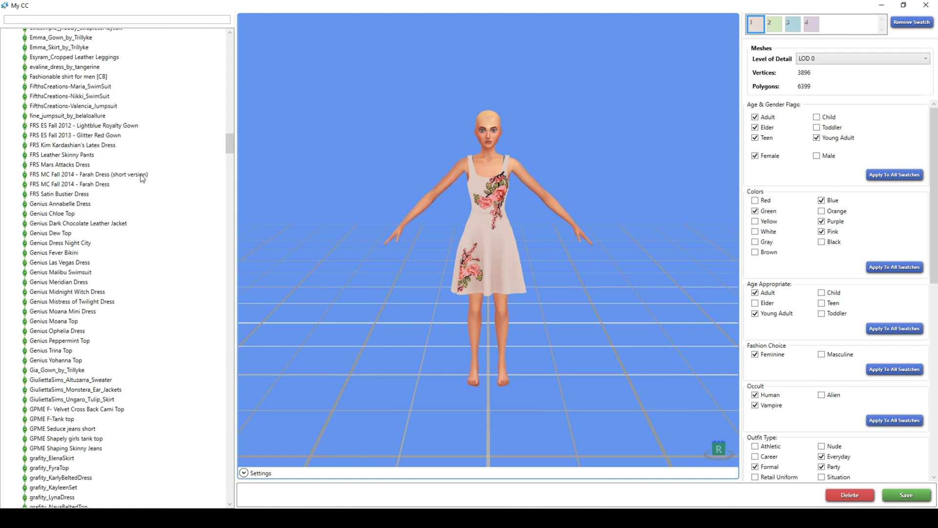
Step: Preview FRS Satin Bustier Dress, then FRS MC Fall 2014 - Farah Dress (short version)
click(57, 194)
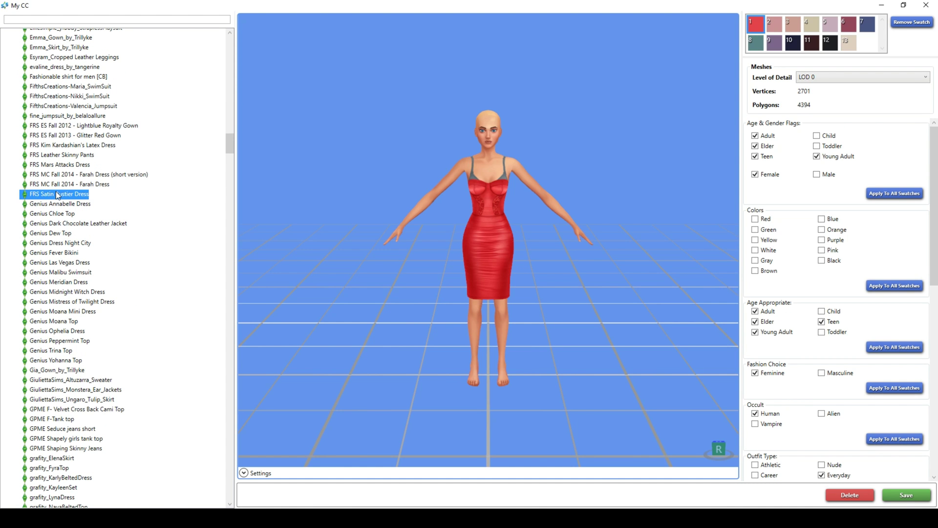
click(60, 174)
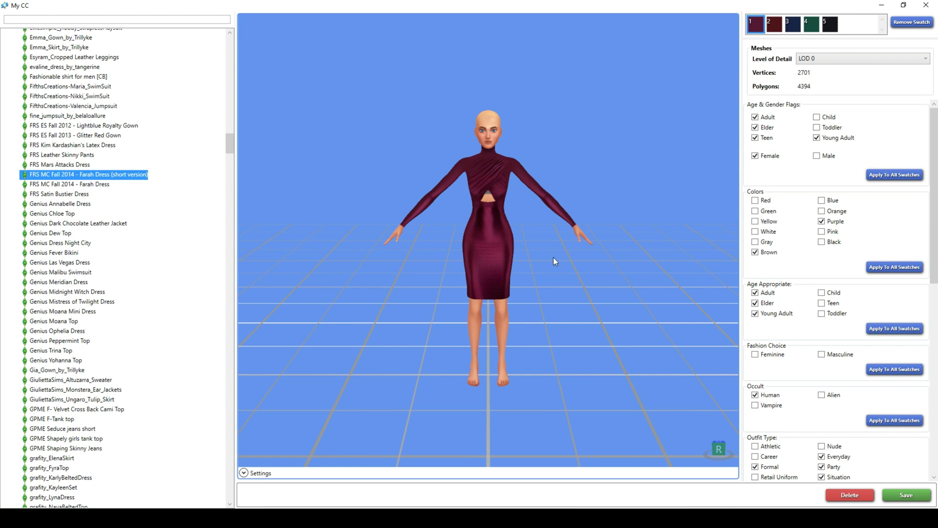
scroll(565, 270, up, 2)
scroll(565, 270, up, 2)
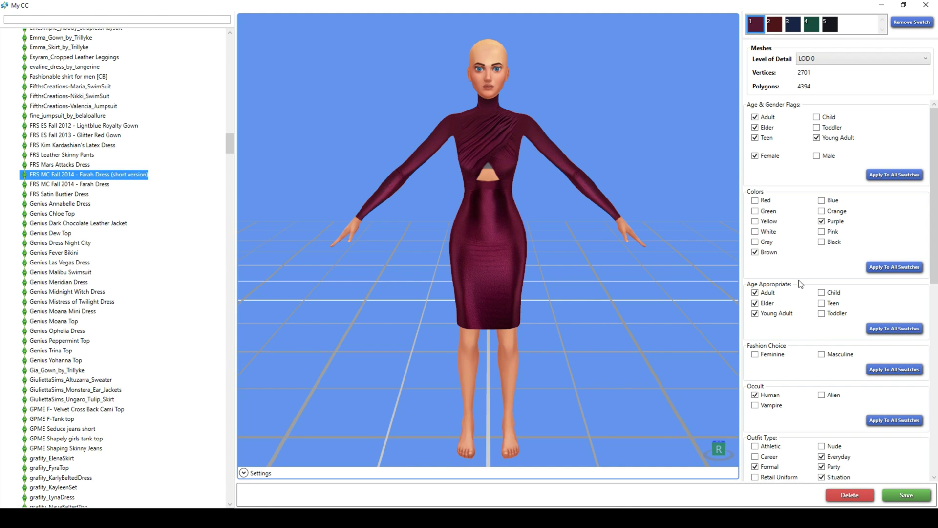
Step: Delete both the short and full-length FRS MC Fall 2014 Farah Dress packages
click(851, 496)
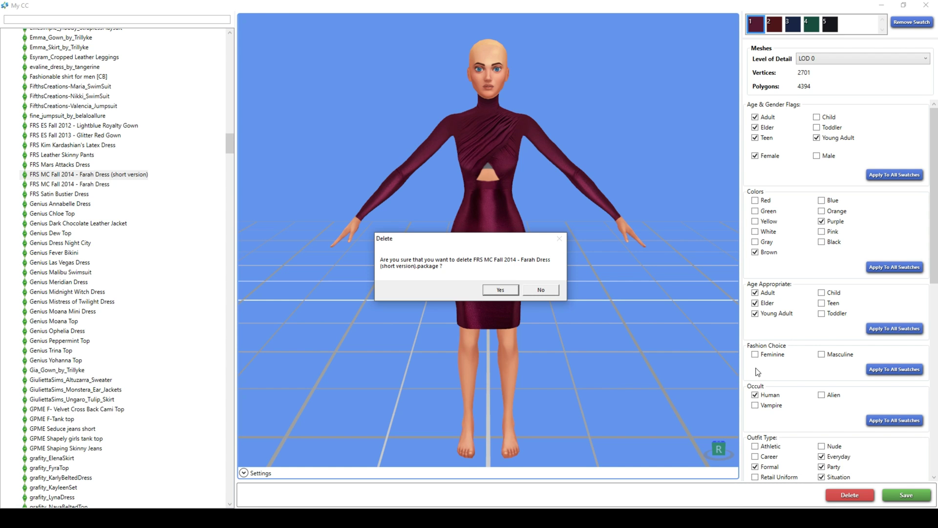
click(503, 290)
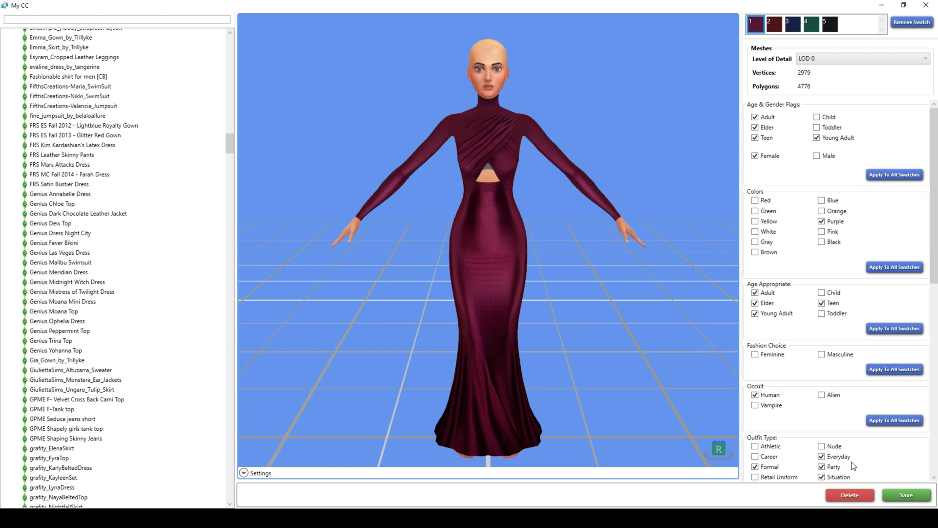
click(849, 495)
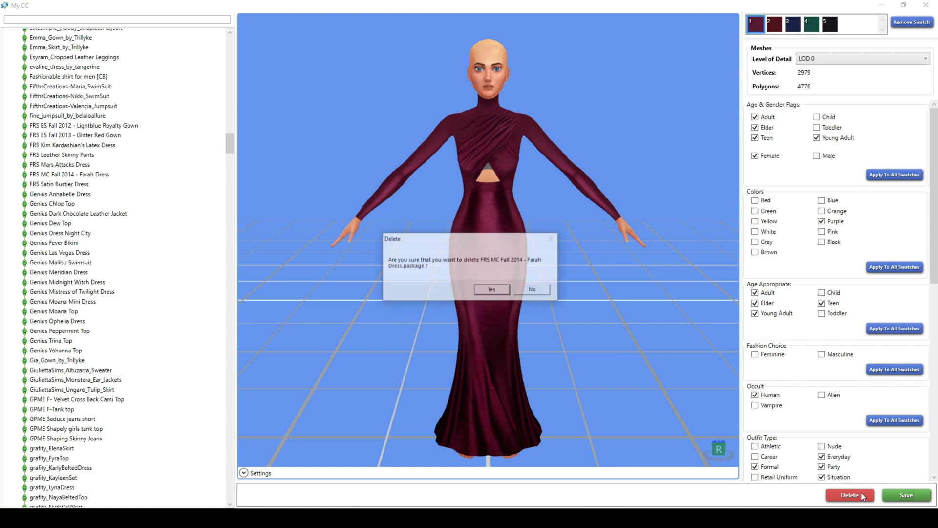
click(491, 289)
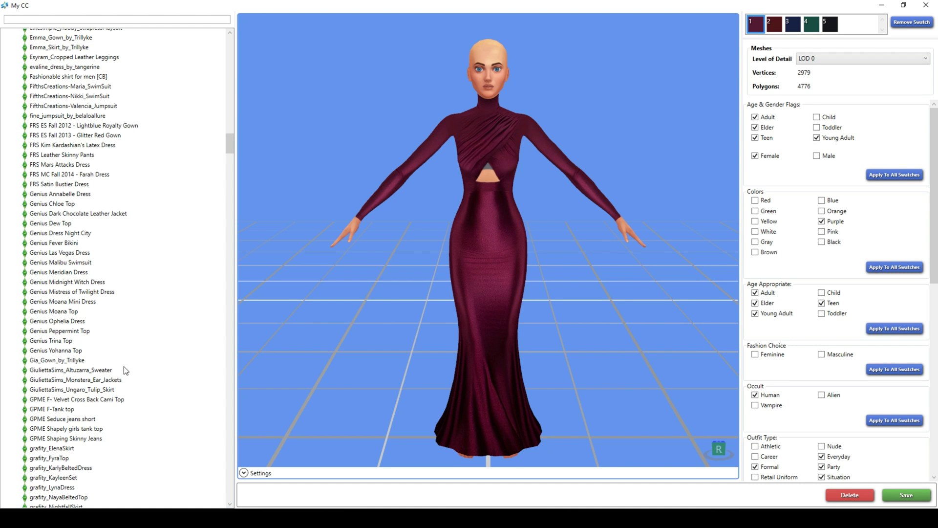
Step: Preview LYNX_ScallopBikini, then LxS_DeviousSweater, and start deleting the sweater package
click(141, 282)
scroll(132, 220, down, 10)
scroll(130, 201, down, 10)
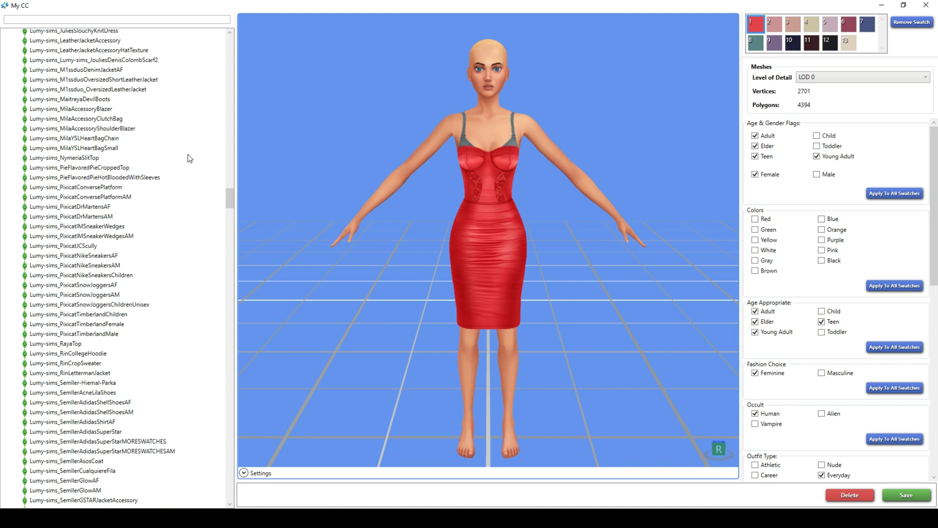
key(Up)
key(Up)
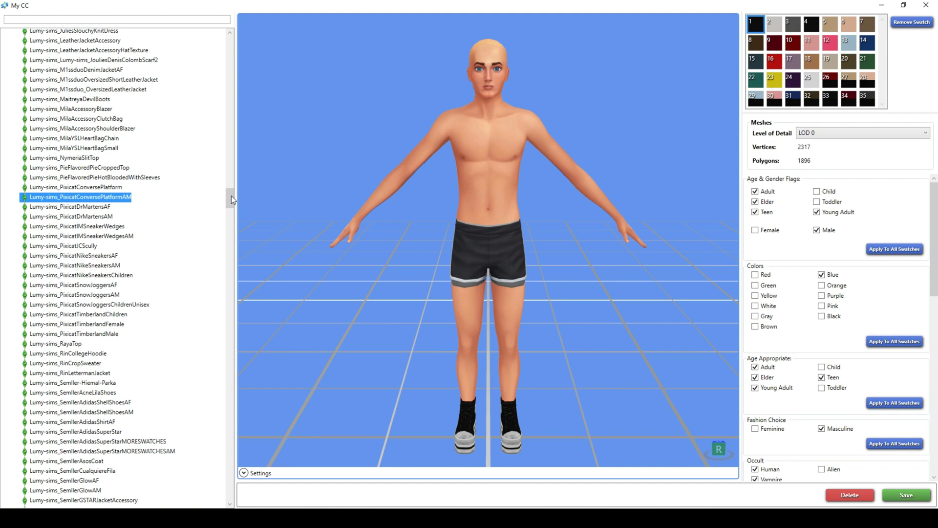
key(Up)
drag(230, 197, 229, 239)
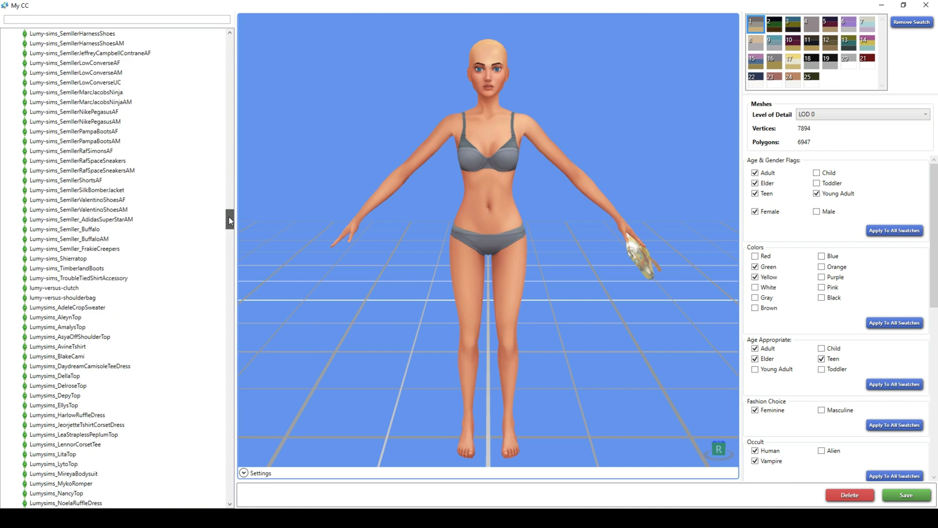
click(42, 242)
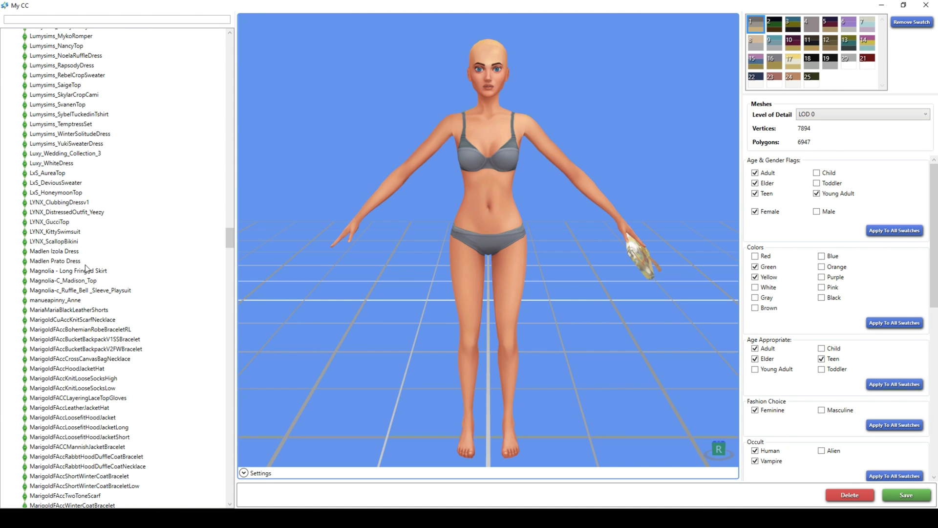
click(66, 182)
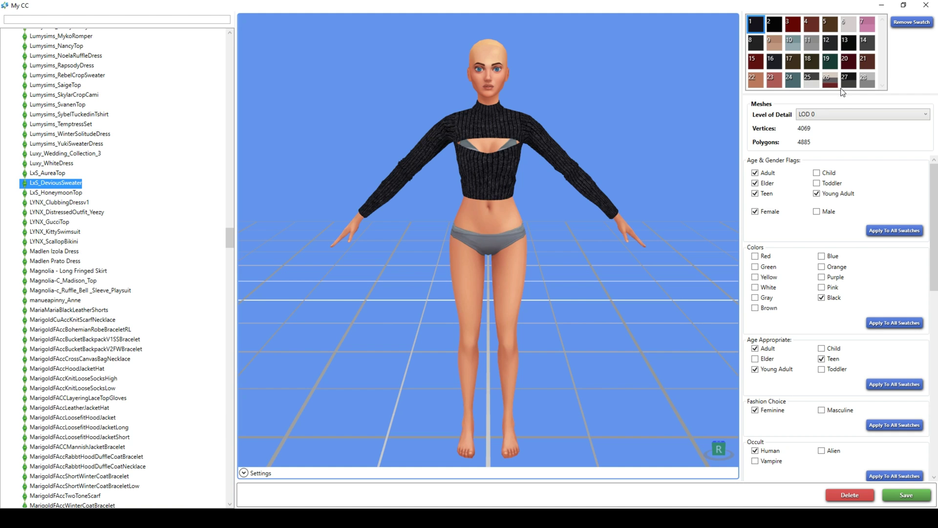
click(850, 495)
Step: Confirm removal of the LxS_DeviousSweater package
click(499, 287)
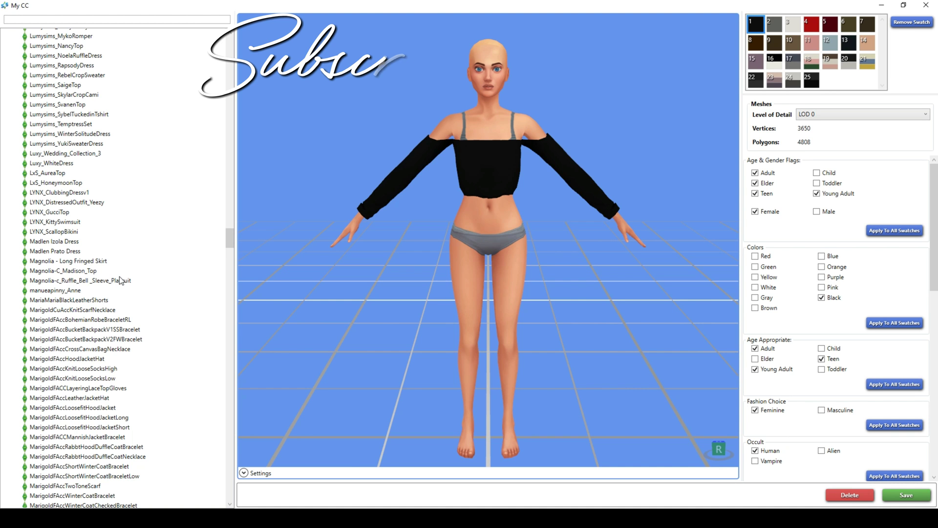
Step: Show Magnolia-c_Ruffle_Bell_Sleeve_Playsuit, the olive off-shoulder romper, on the preview model
click(116, 281)
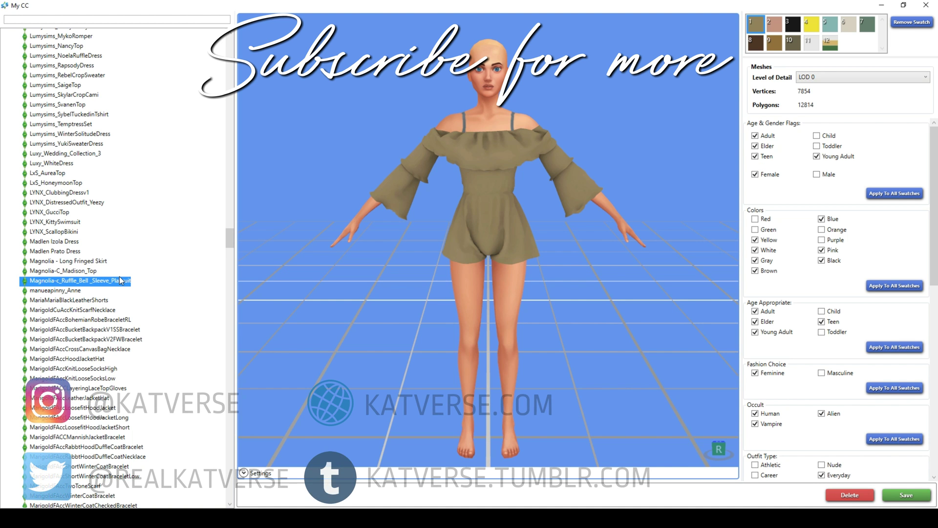